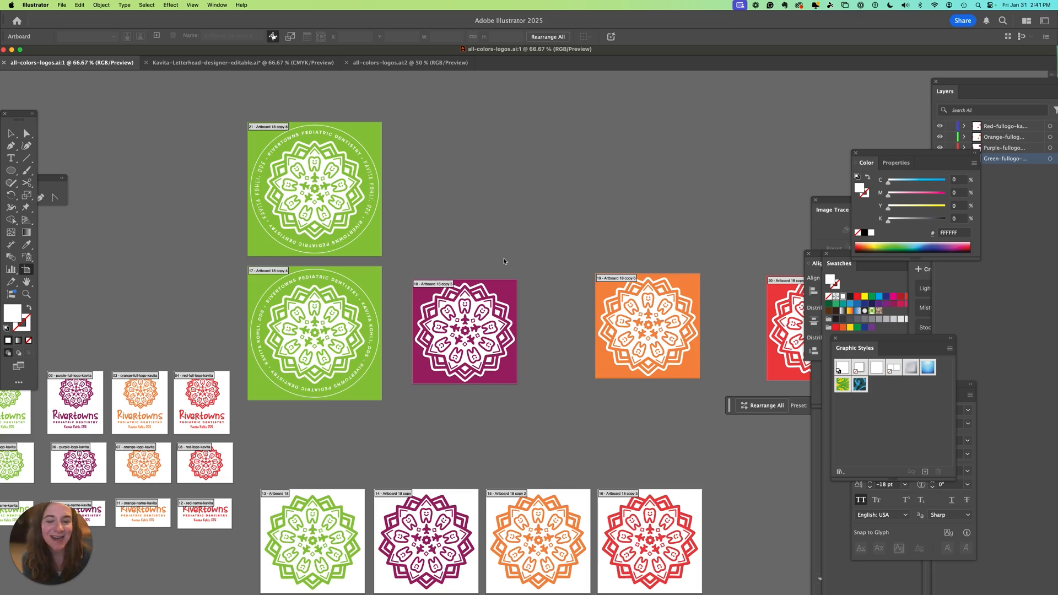
# Duplicate the white-on-purple logo artboard together with its artwork into the empty space directly above the original.
pyautogui.click(11, 133)
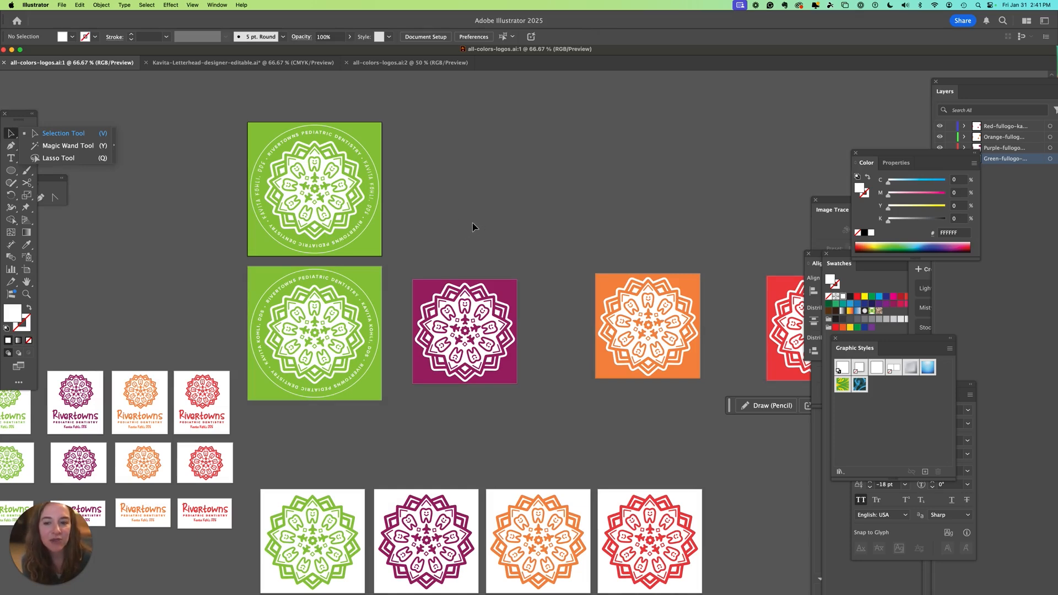
pyautogui.click(26, 270)
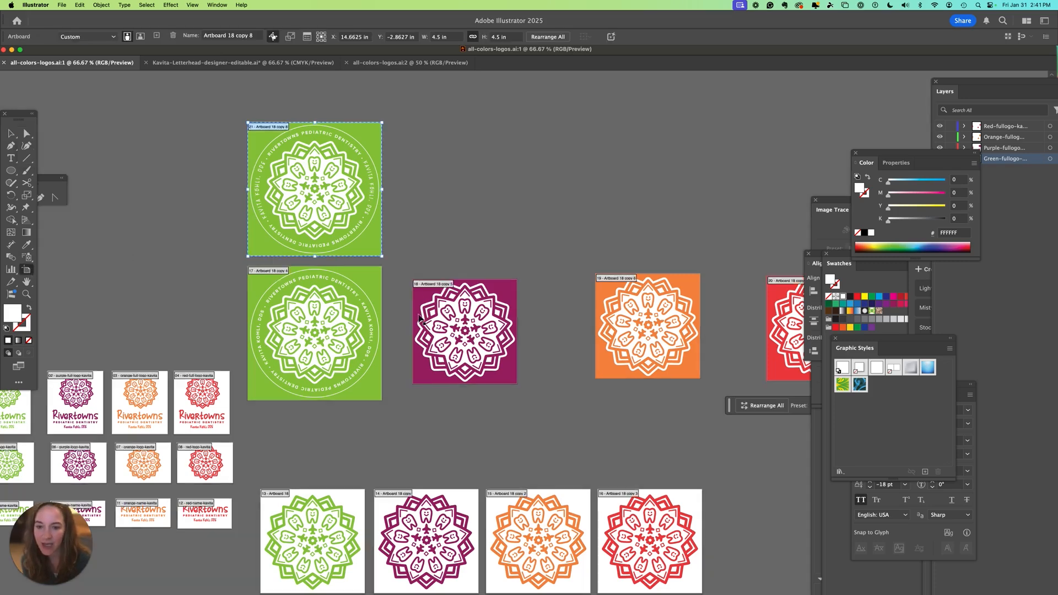
pyautogui.click(430, 284)
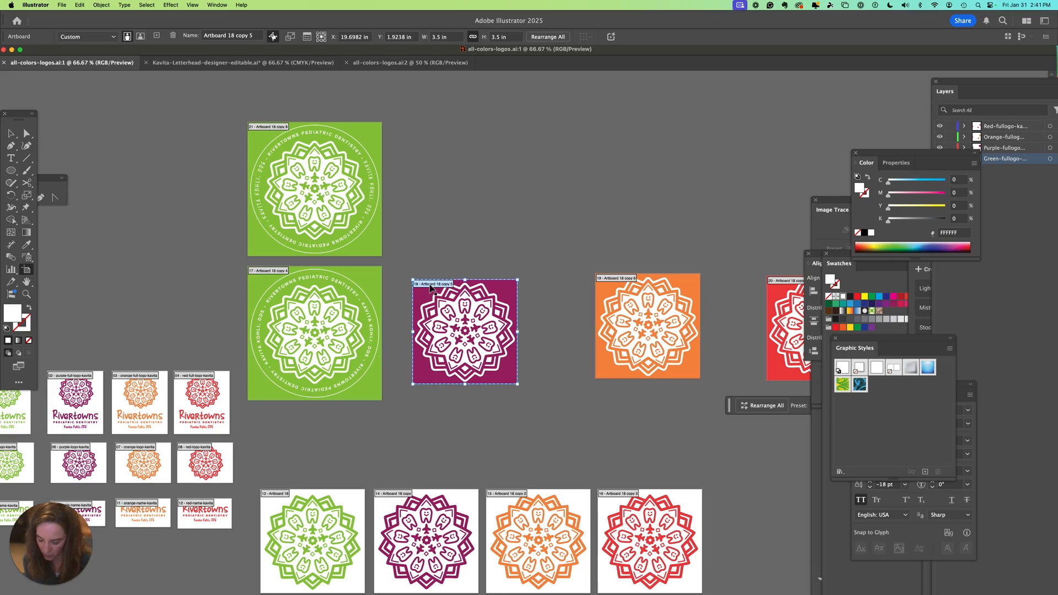
pyautogui.moveTo(434, 287); pyautogui.dragTo(441, 198)
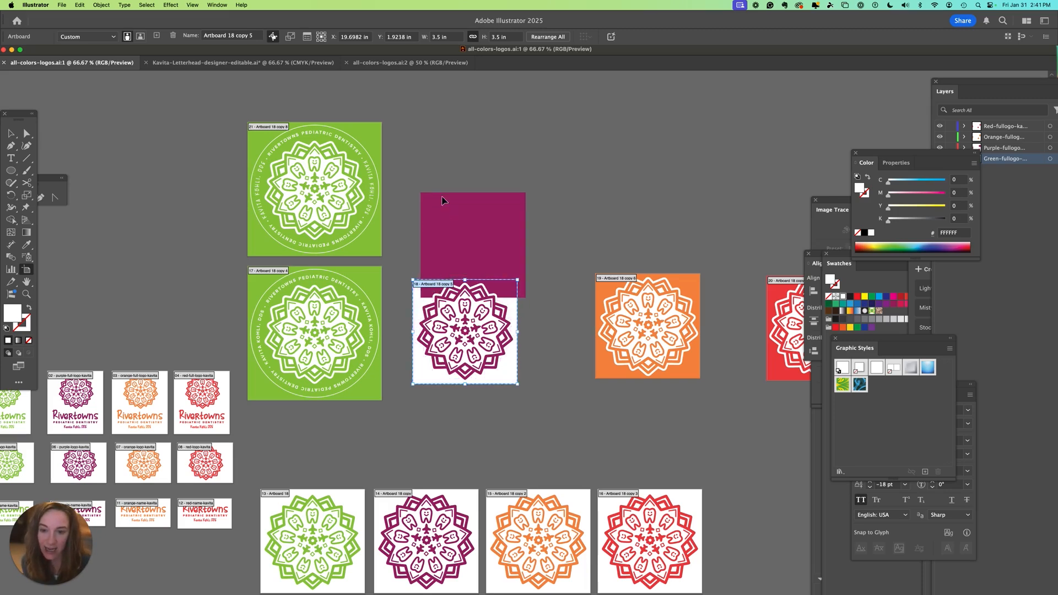
pyautogui.press('super+z')
pyautogui.moveTo(422, 283); pyautogui.dragTo(424, 130)
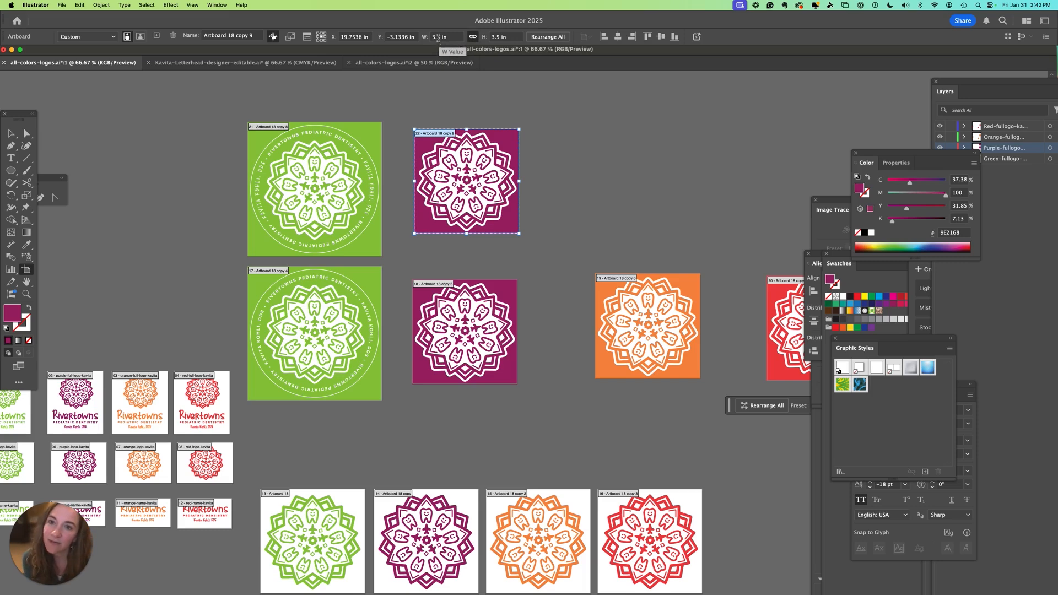
# Resize the upper purple artboard to 3.75 by 3.75 in with linked proportions.
pyautogui.click(462, 36)
pyautogui.write('3.75')
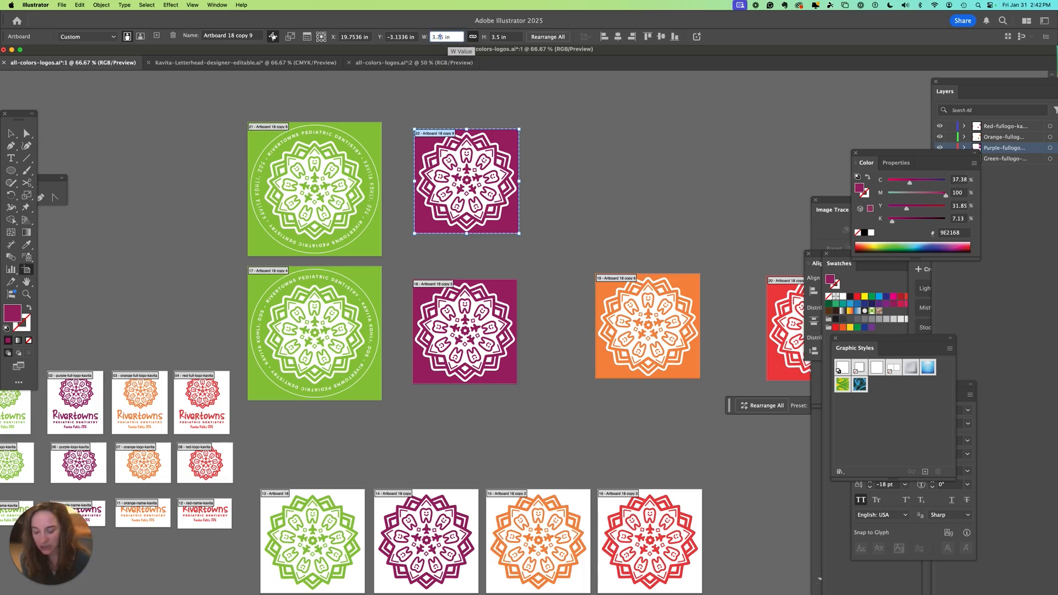
pyautogui.press('Tab')
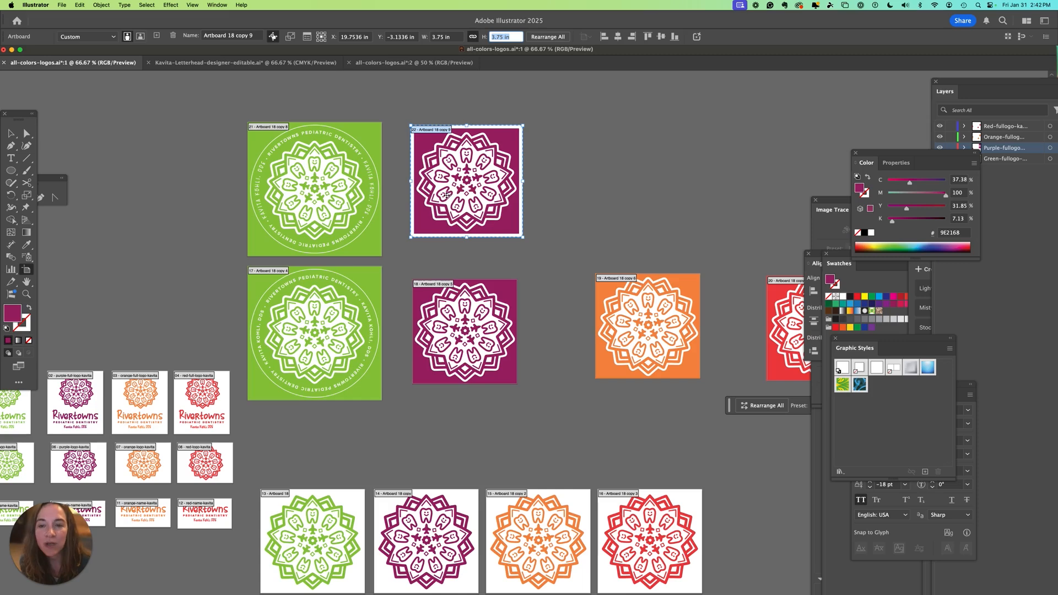
# Shift the upper purple artboard slightly toward the green one and resize it to 4.75 by 4.75 in from its centre.
pyautogui.click(261, 128)
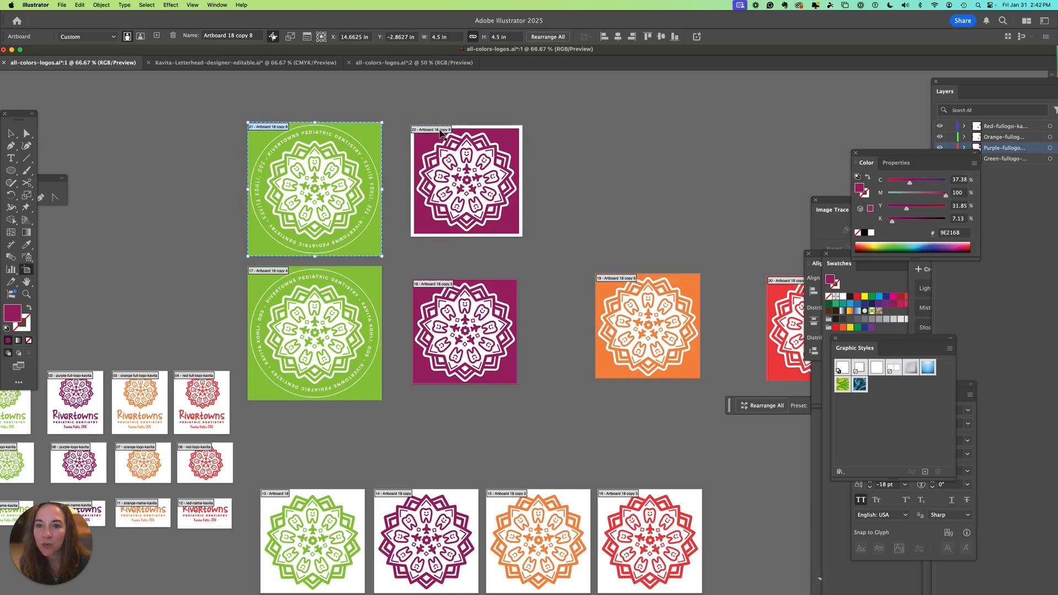
pyautogui.moveTo(441, 132); pyautogui.dragTo(429, 130)
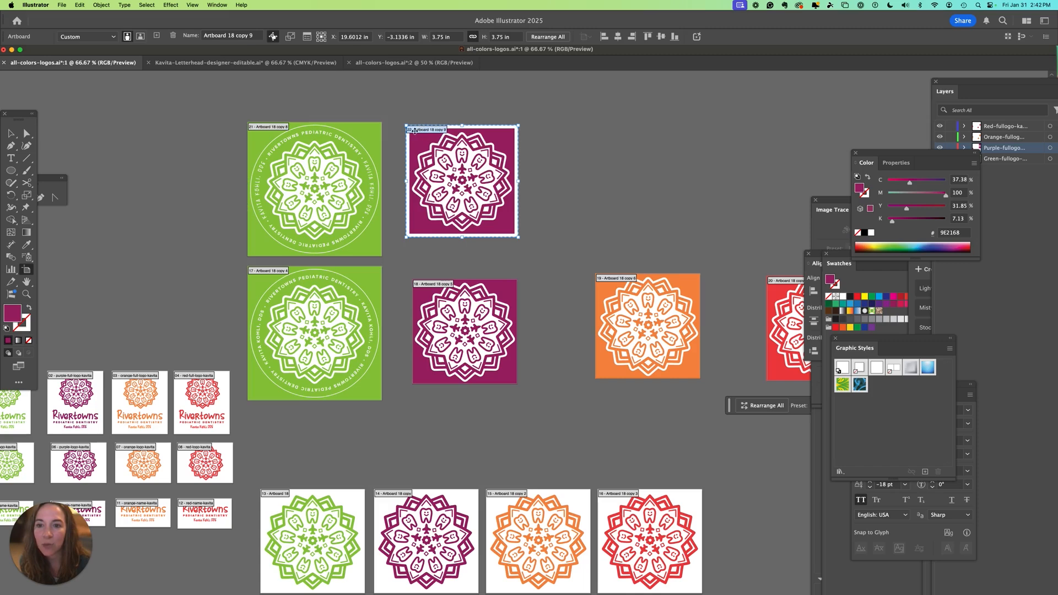
pyautogui.doubleClick(443, 38)
pyautogui.write('4')
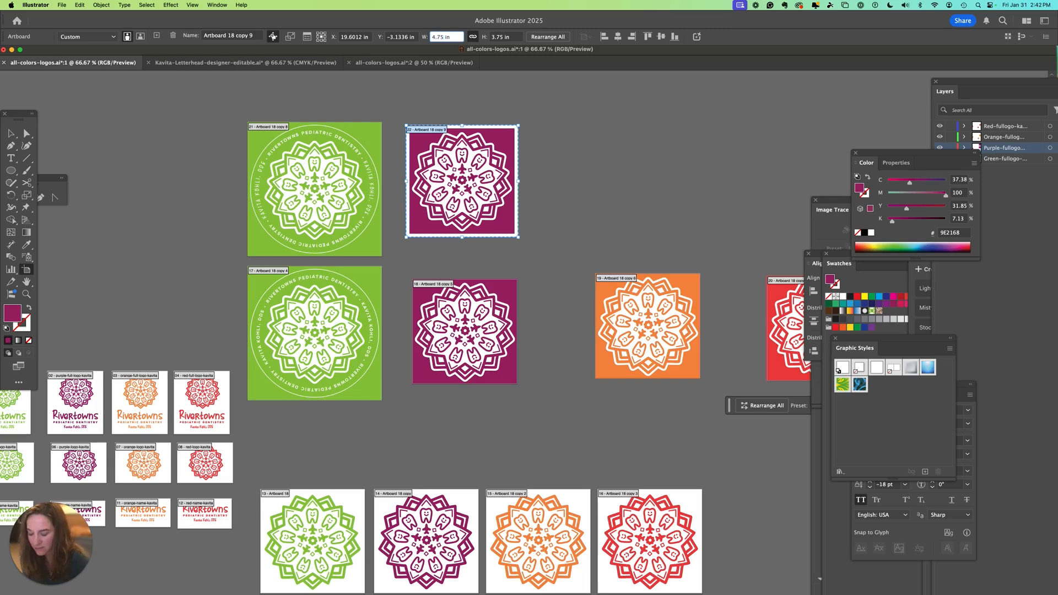
pyautogui.press('Tab')
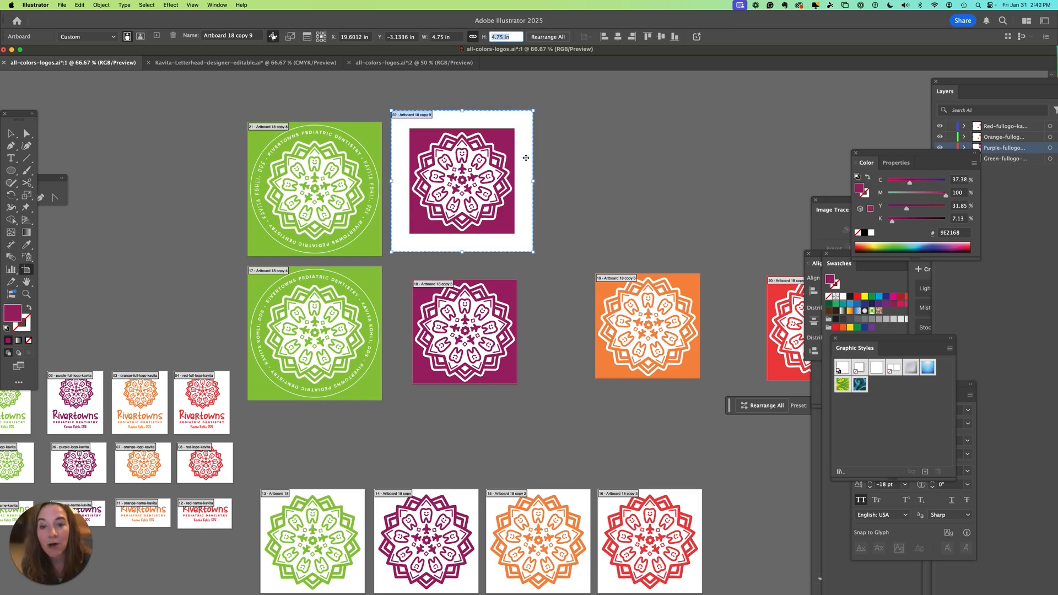
pyautogui.click(321, 37)
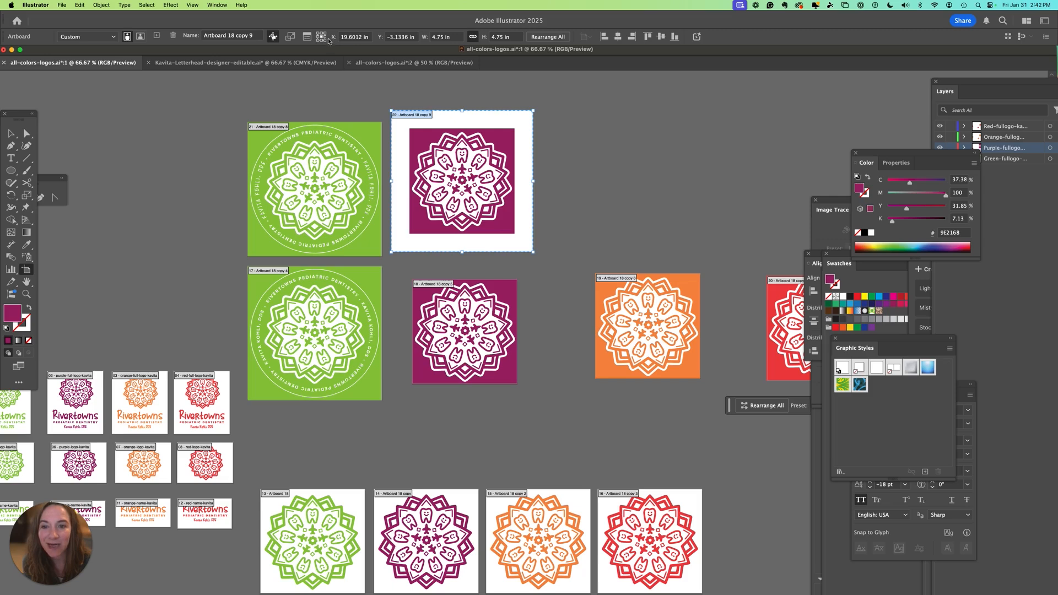
# Enlarge the purple background rectangle on the upper artboard to 4.75 in wide with constrained proportions, and deselect it.
pyautogui.press('v')
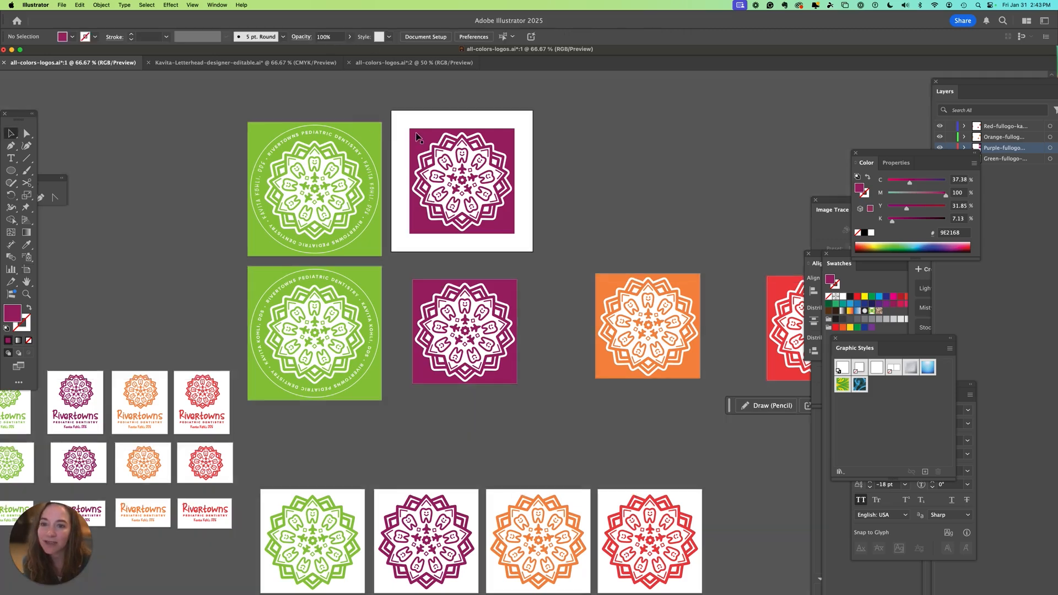
pyautogui.click(417, 137)
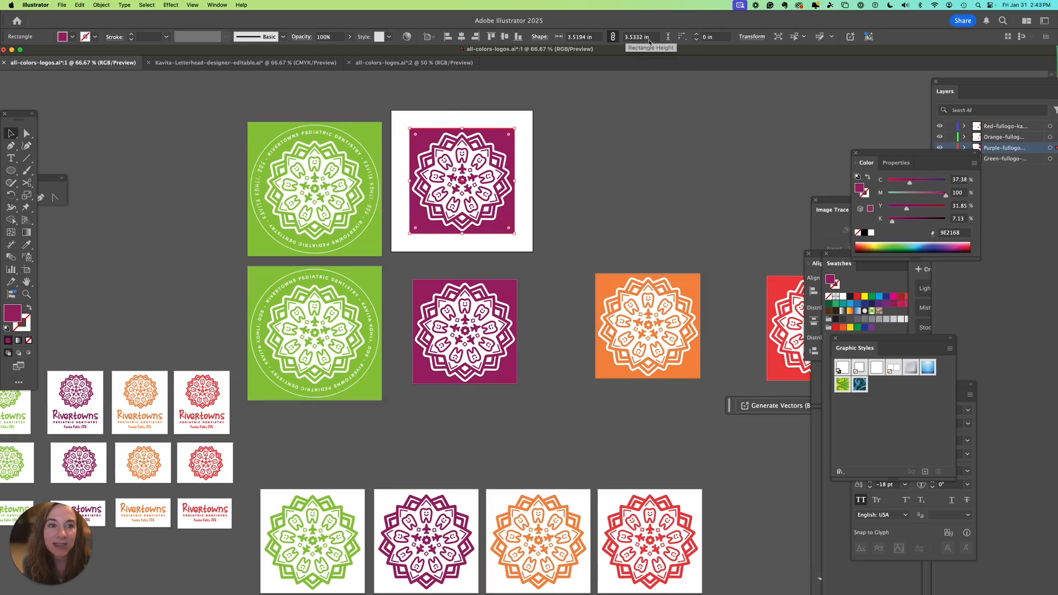
pyautogui.click(579, 37)
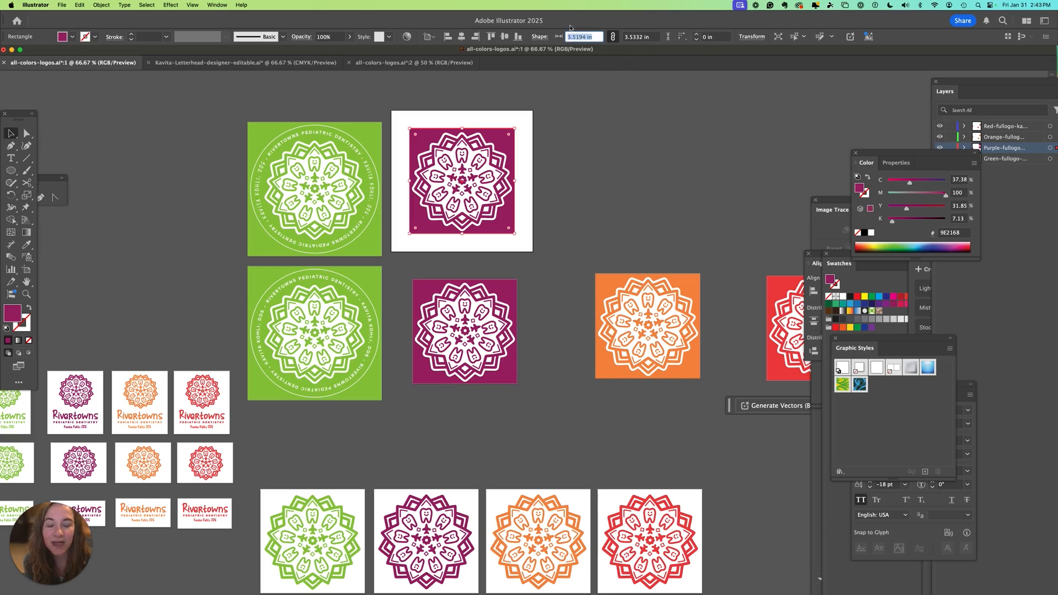
pyautogui.write('4.75')
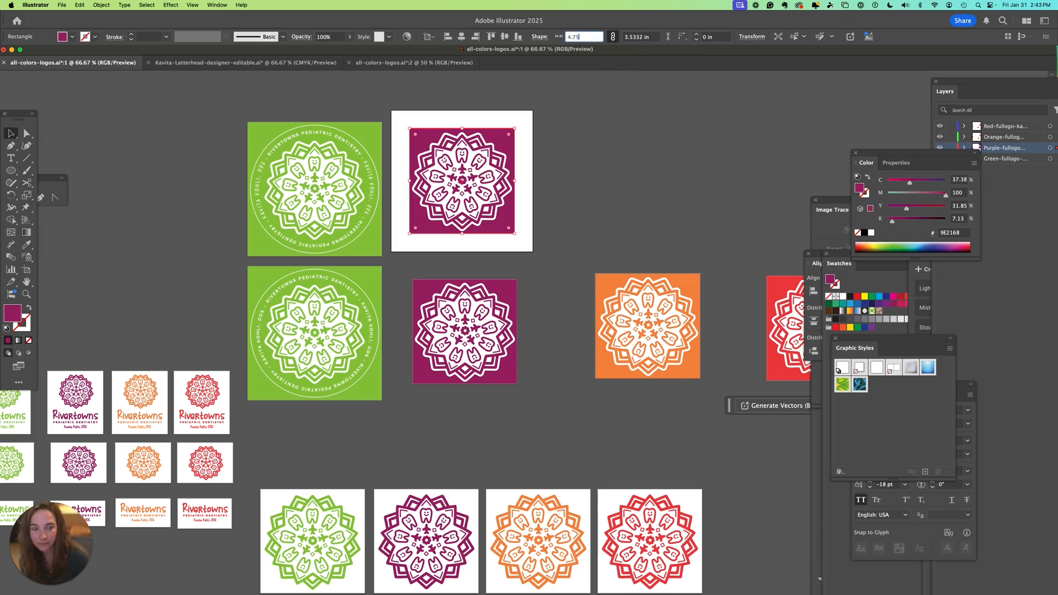
pyautogui.press('Tab')
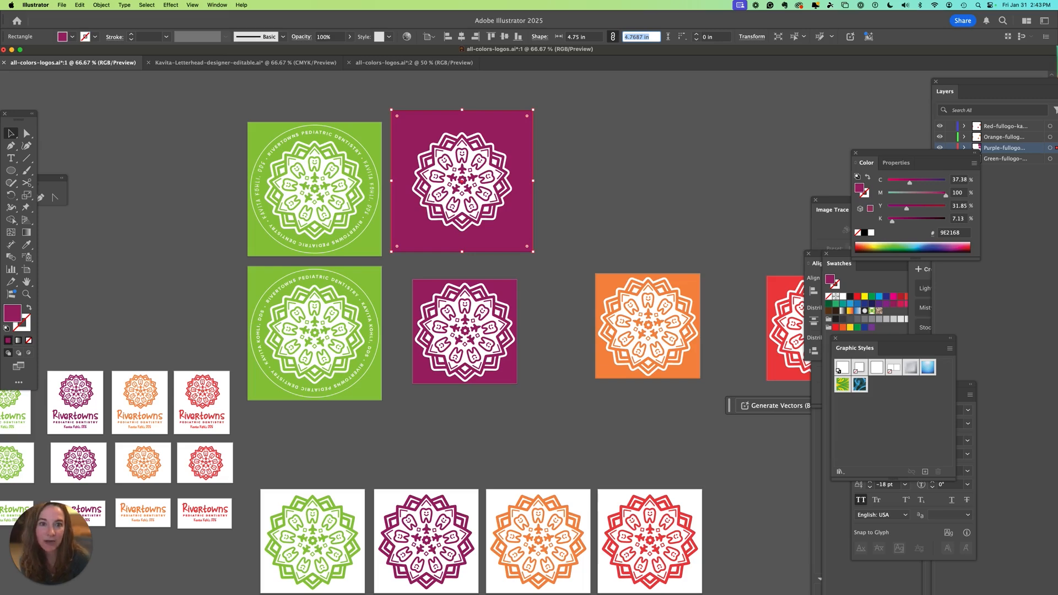
pyautogui.click(11, 134)
pyautogui.click(572, 136)
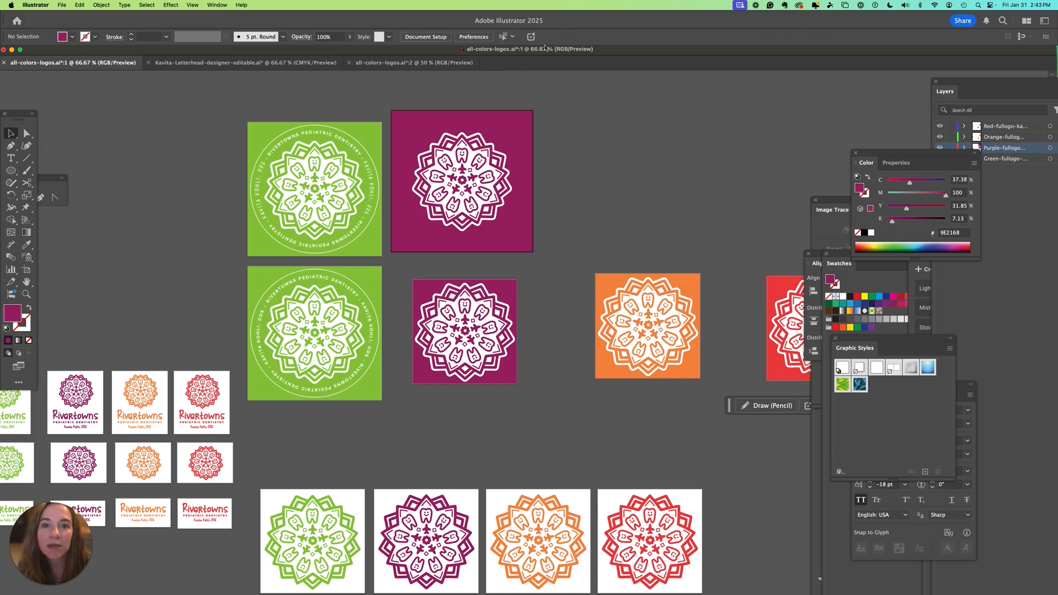
# Duplicate the orange logo artboard with its artwork so one sits beside the enlarged purple artboard and the other below it.
pyautogui.click(26, 269)
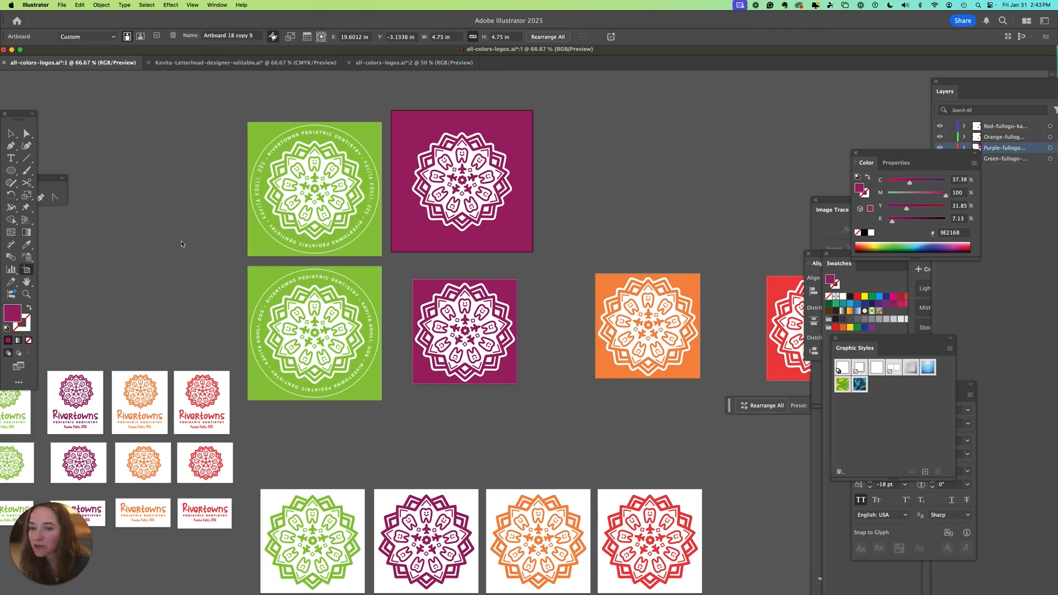
pyautogui.click(615, 278)
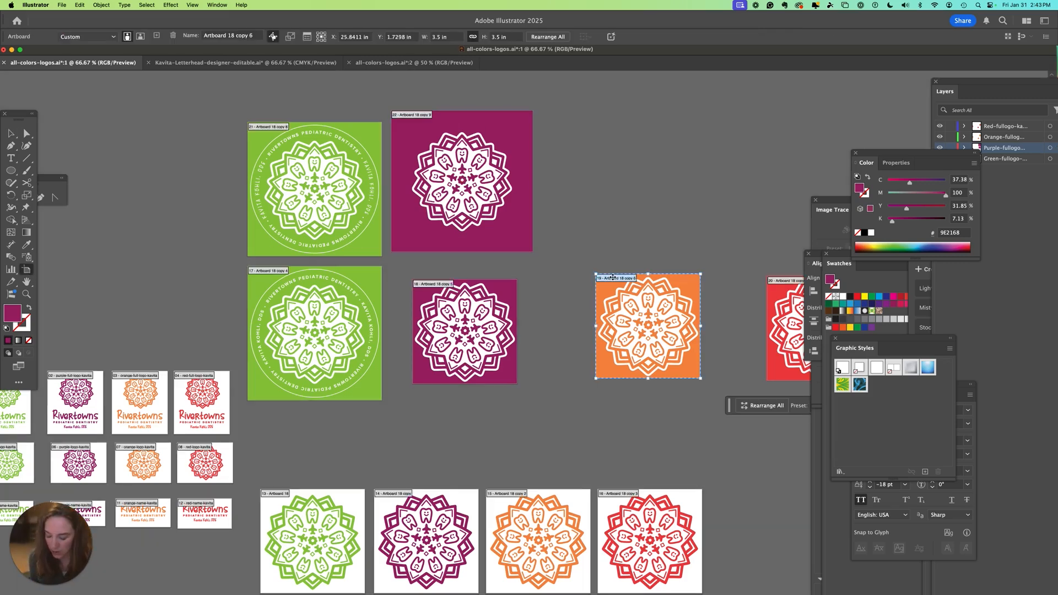
pyautogui.moveTo(612, 277); pyautogui.dragTo(614, 129)
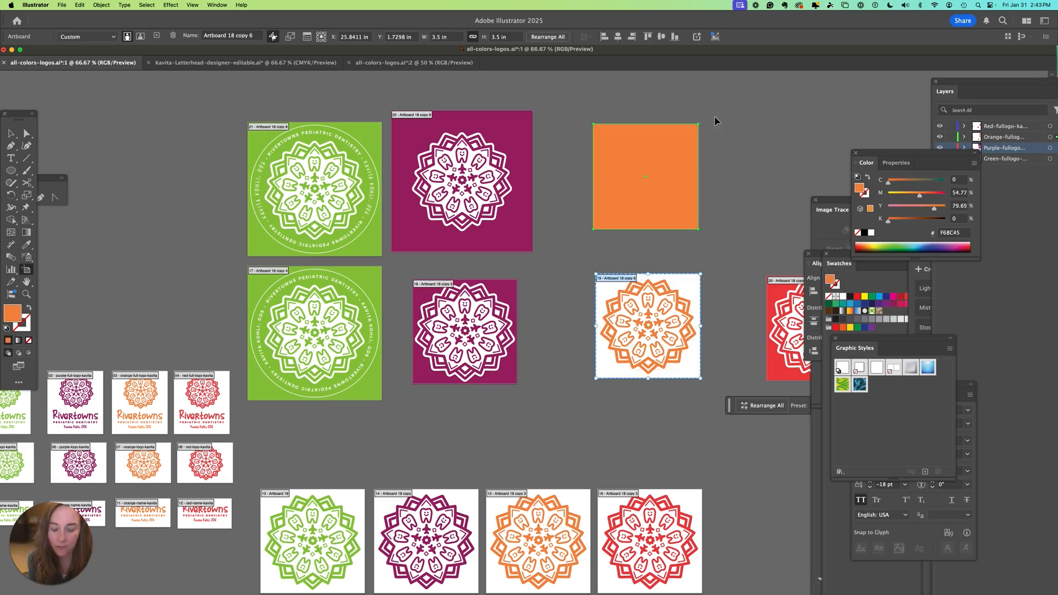
pyautogui.press('super+z')
pyautogui.click(611, 280)
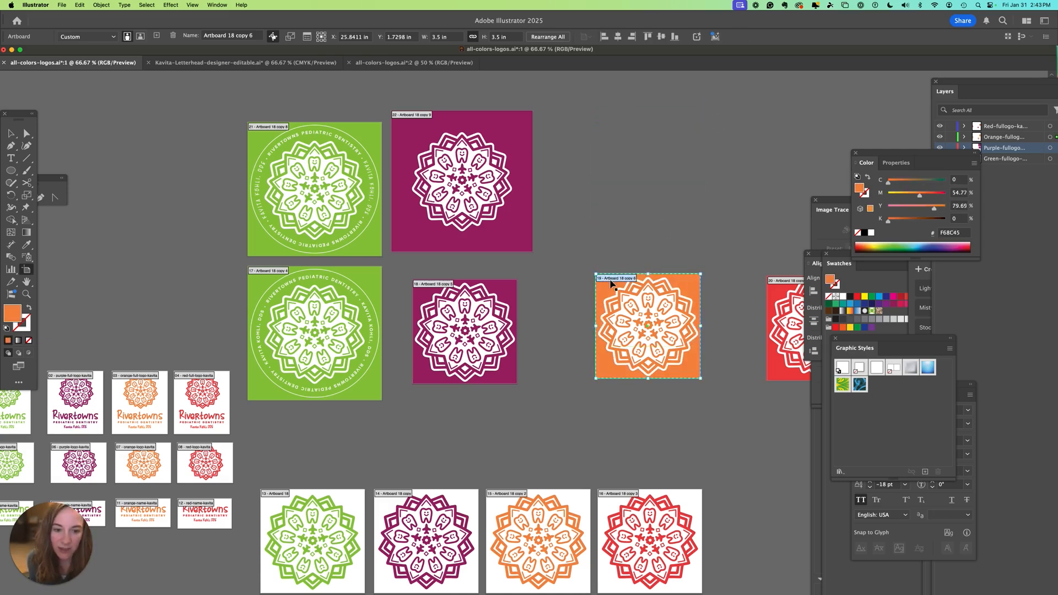
pyautogui.press('super+z')
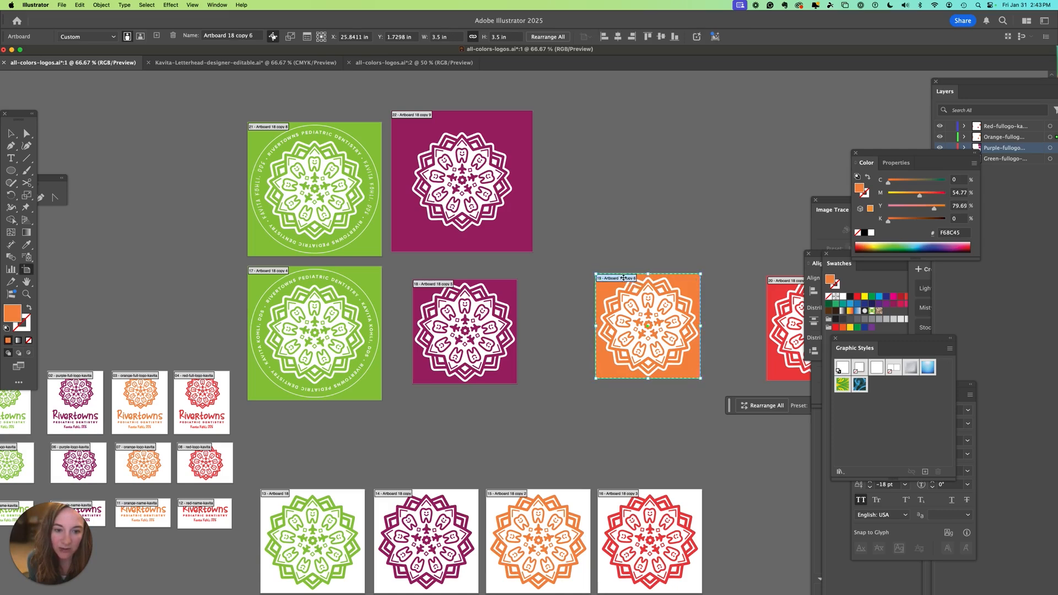
pyautogui.click(623, 278)
pyautogui.moveTo(624, 278); pyautogui.dragTo(653, 281)
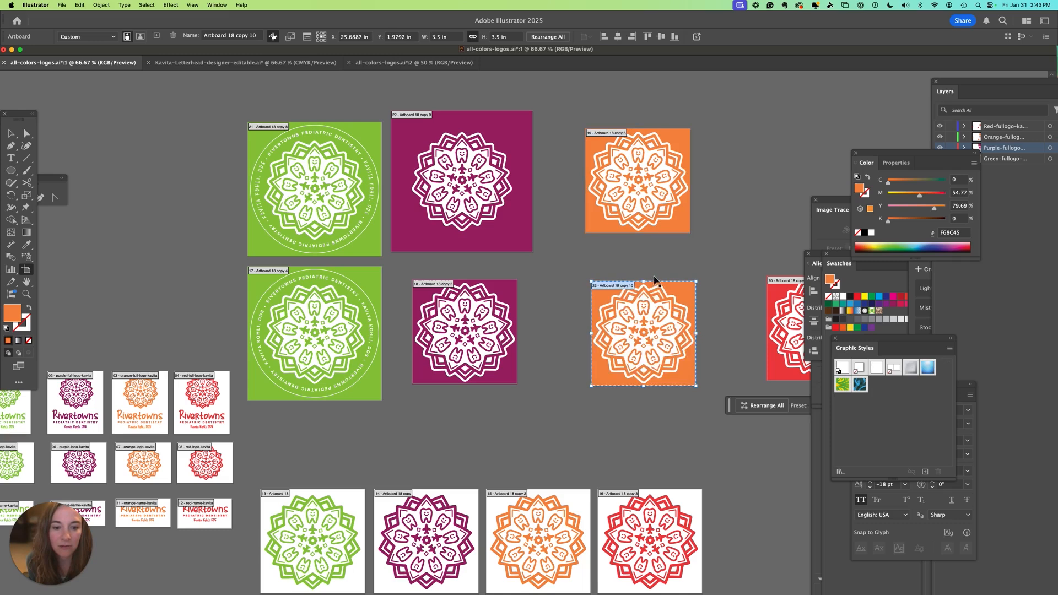
# Try resizing the upper orange artboard to 4.75 by 4.75 in from its top-centre reference point.
pyautogui.press('v')
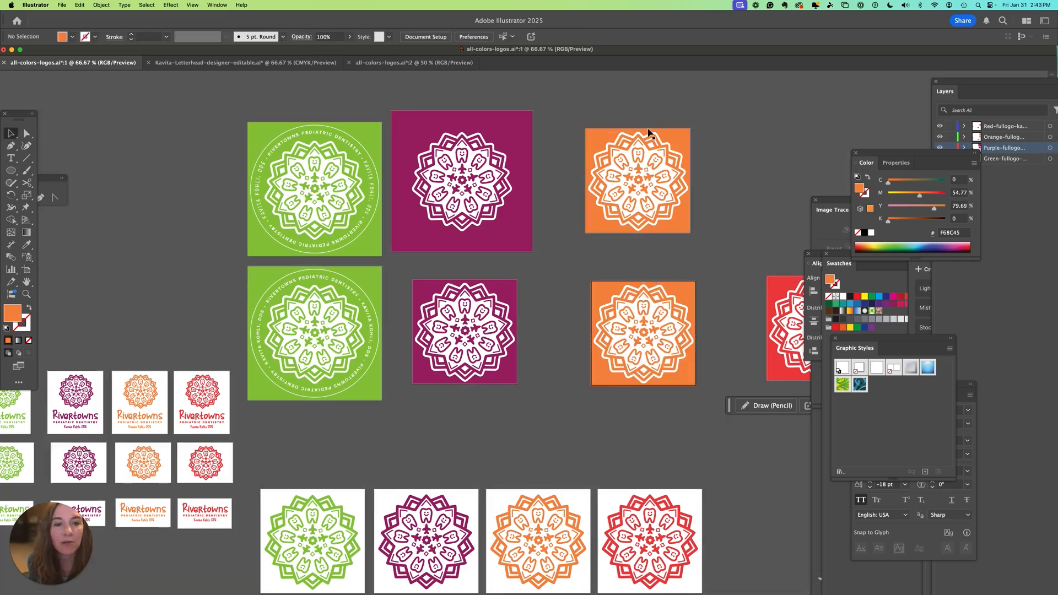
pyautogui.click(599, 134)
pyautogui.click(26, 269)
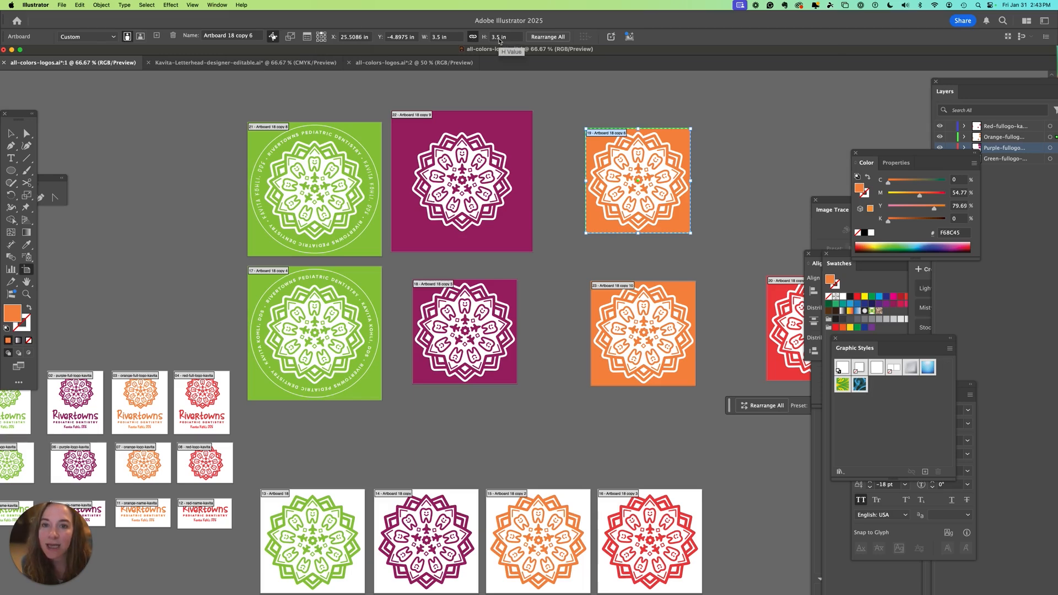
pyautogui.click(504, 37)
pyautogui.write('4.75')
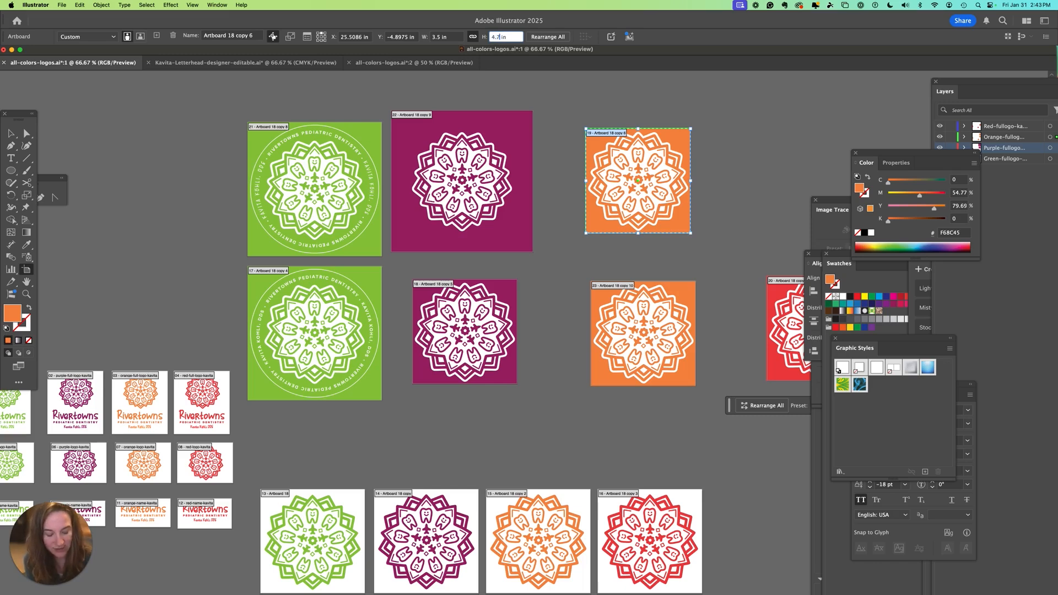
pyautogui.press('Return')
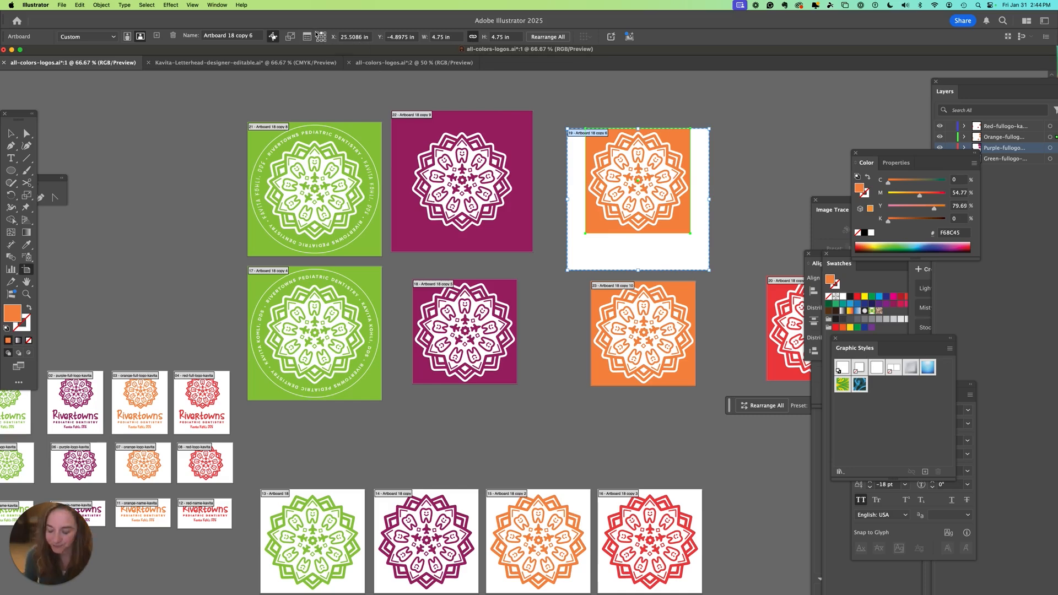
# Try resizing the upper orange artboard to 4.75 by 4.75 in from its bottom-centre reference point.
pyautogui.click(312, 37)
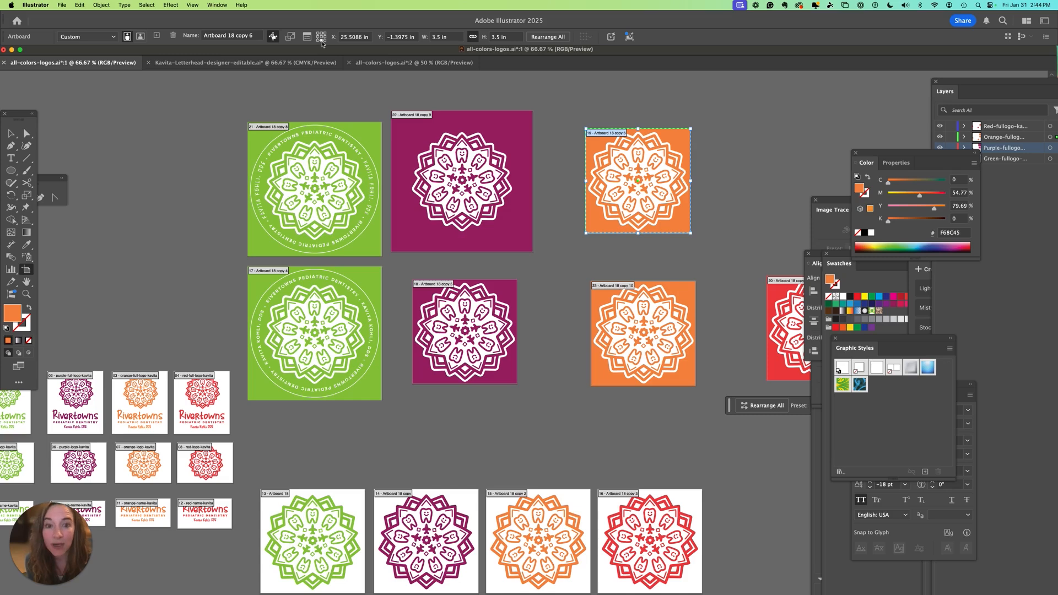
pyautogui.click(425, 39)
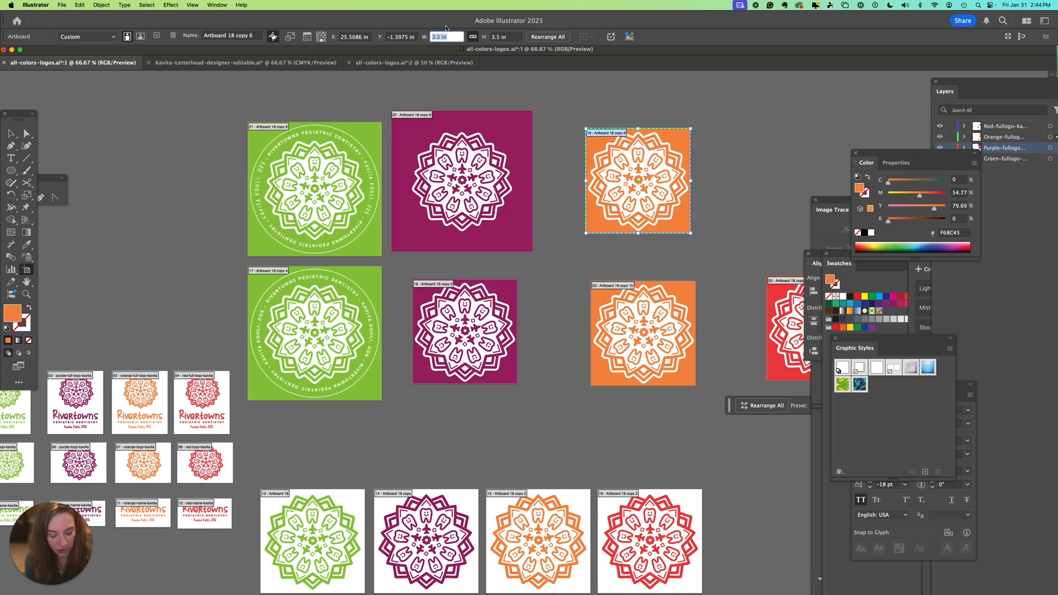
pyautogui.write('4.75')
pyautogui.press('Return')
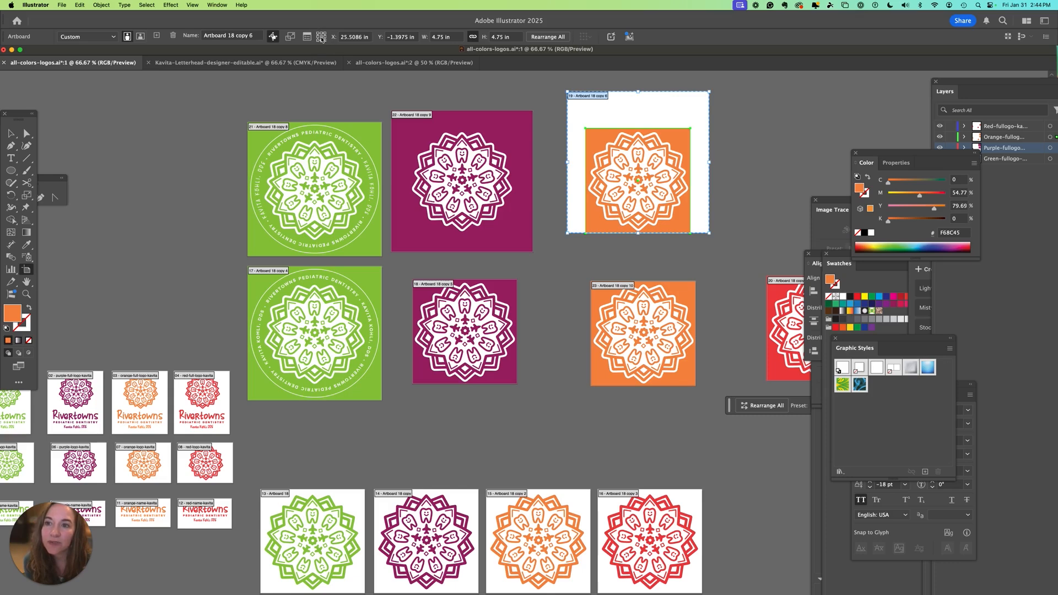
pyautogui.click(622, 140)
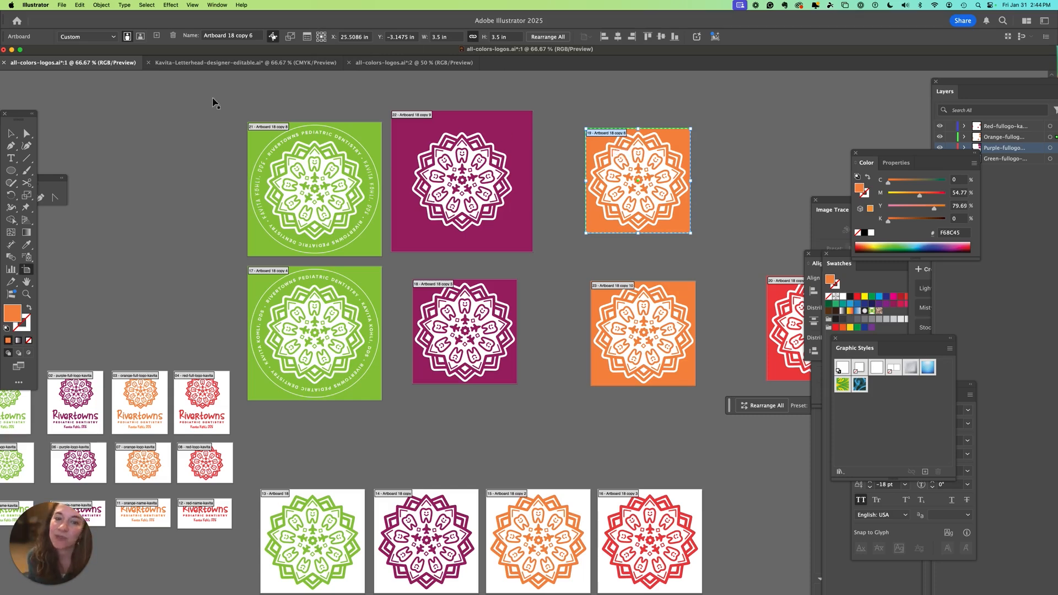
# Open the transform options for the upper orange background rectangle and set its reference point to bottom-centre.
pyautogui.press('v')
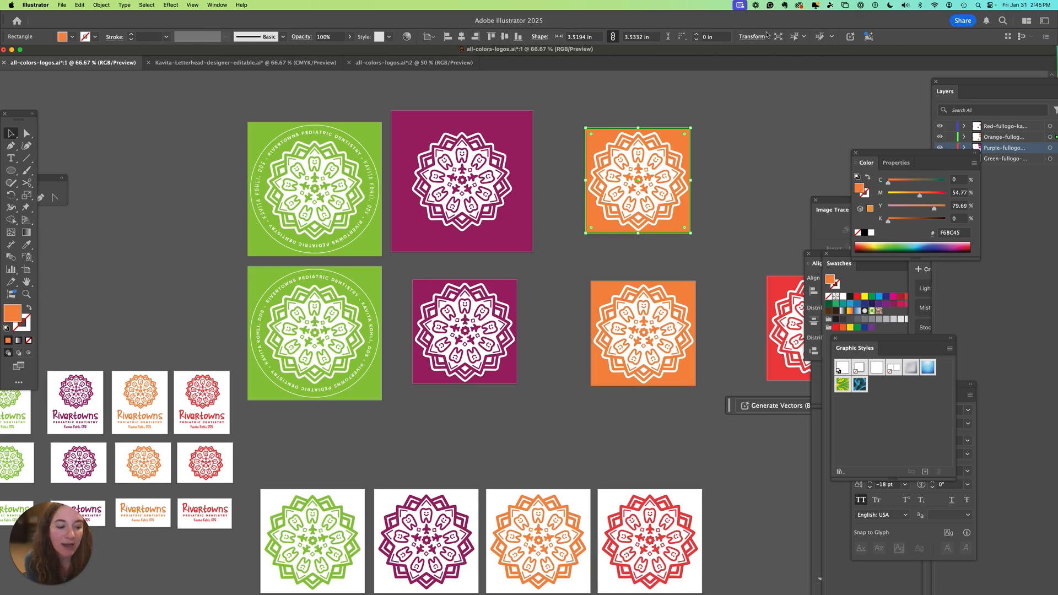
pyautogui.click(753, 37)
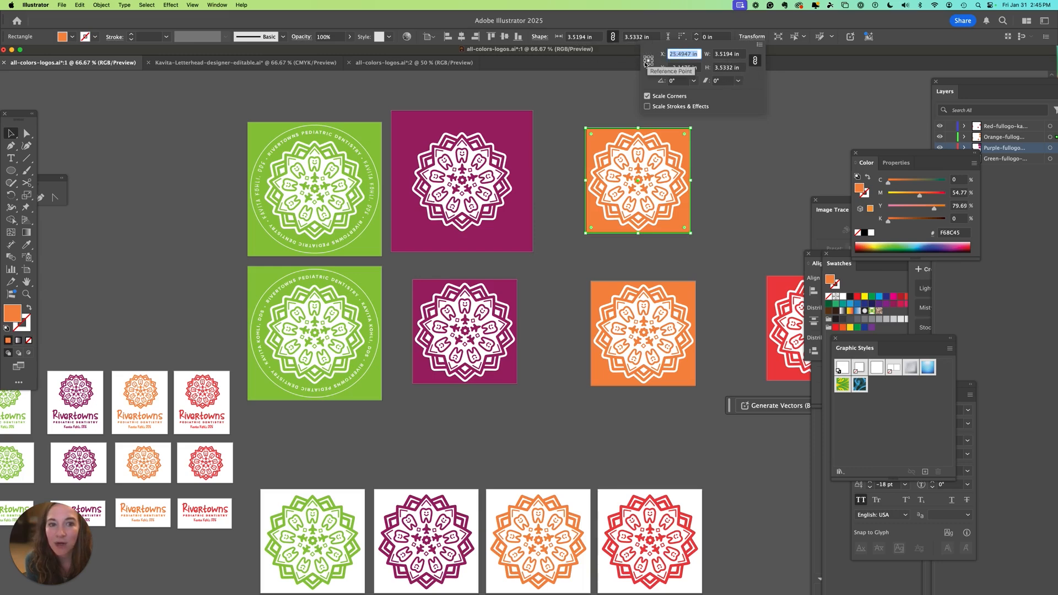
pyautogui.click(649, 60)
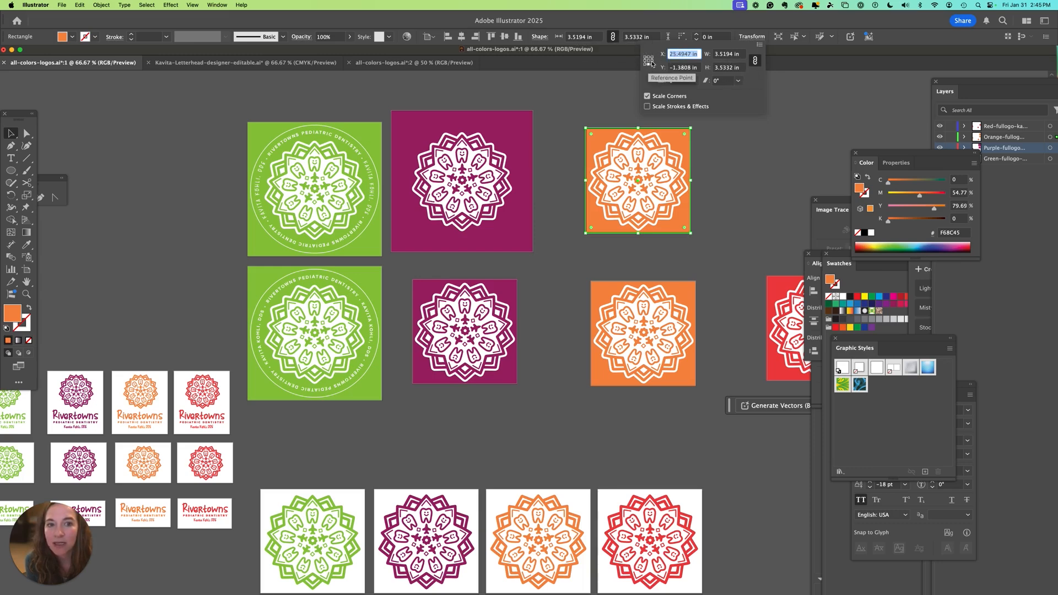
# Try resizing the upper orange background rectangle proportionally to 3.75 in wide from its middle-right reference point.
pyautogui.click(649, 60)
pyautogui.moveTo(742, 55); pyautogui.dragTo(714, 46)
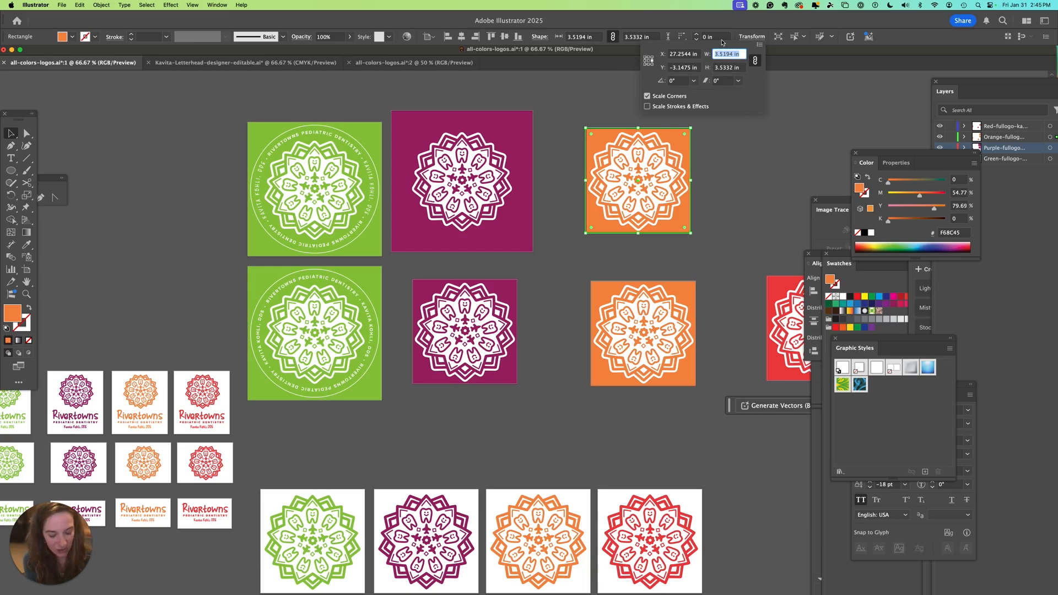
pyautogui.write('3.7')
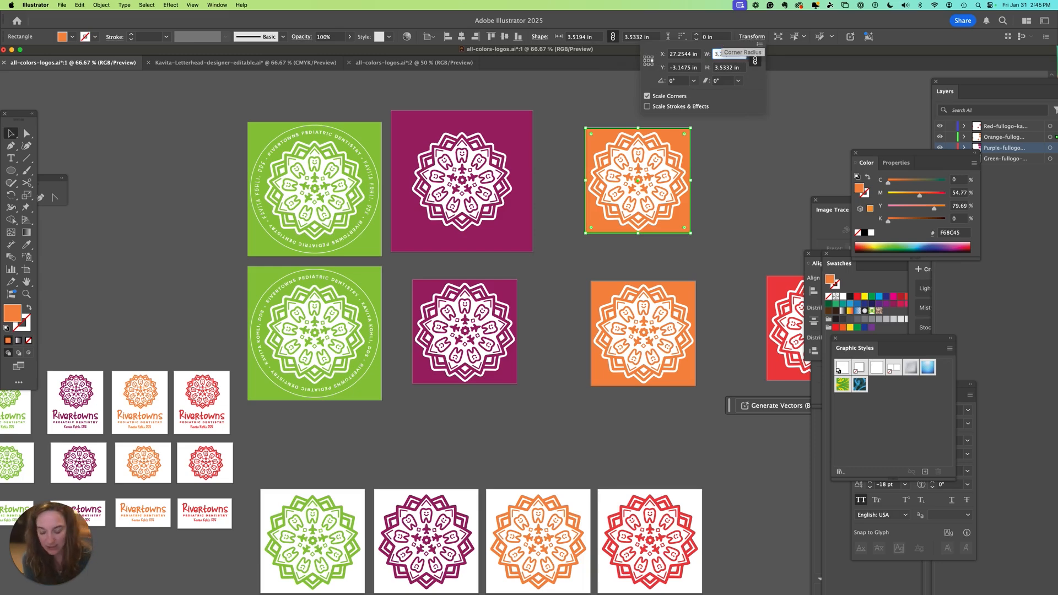
pyautogui.write('5')
pyautogui.press('Tab')
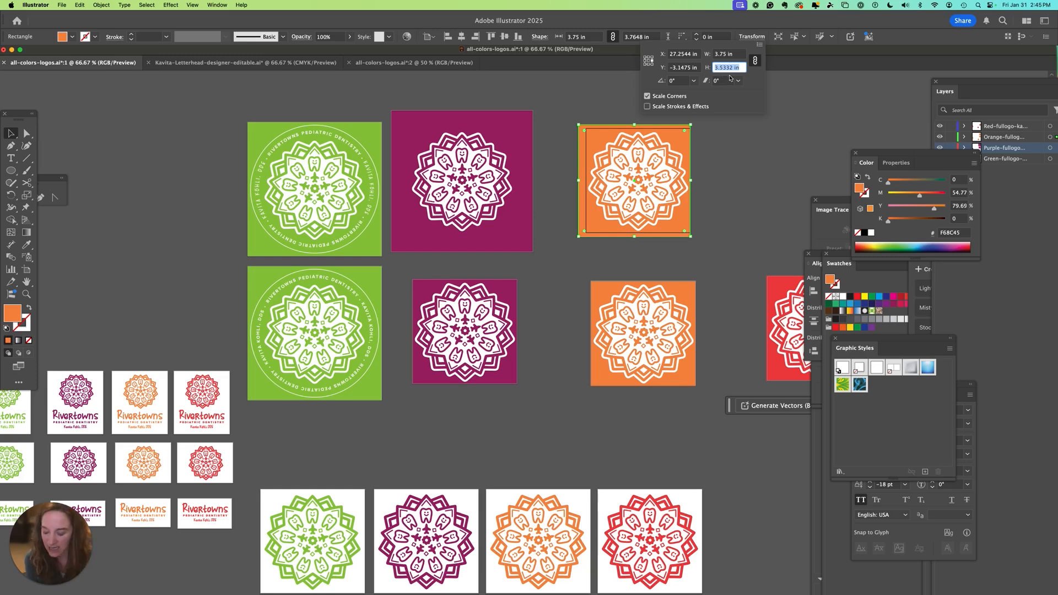
pyautogui.press('Return')
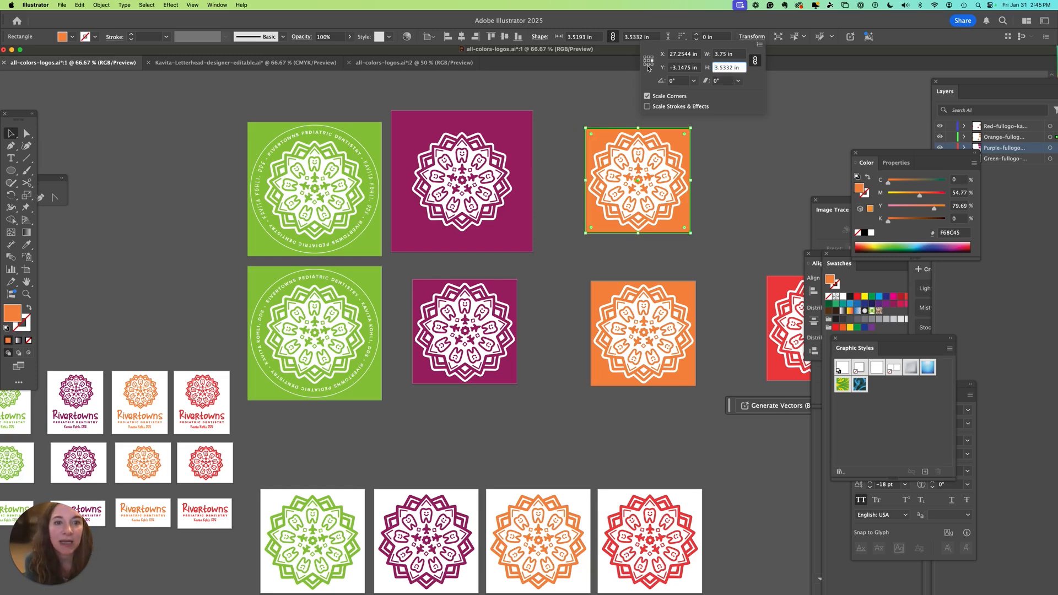
# Resize the upper orange background rectangle proportionally to 4 in high from its bottom-centre reference point.
pyautogui.click(649, 64)
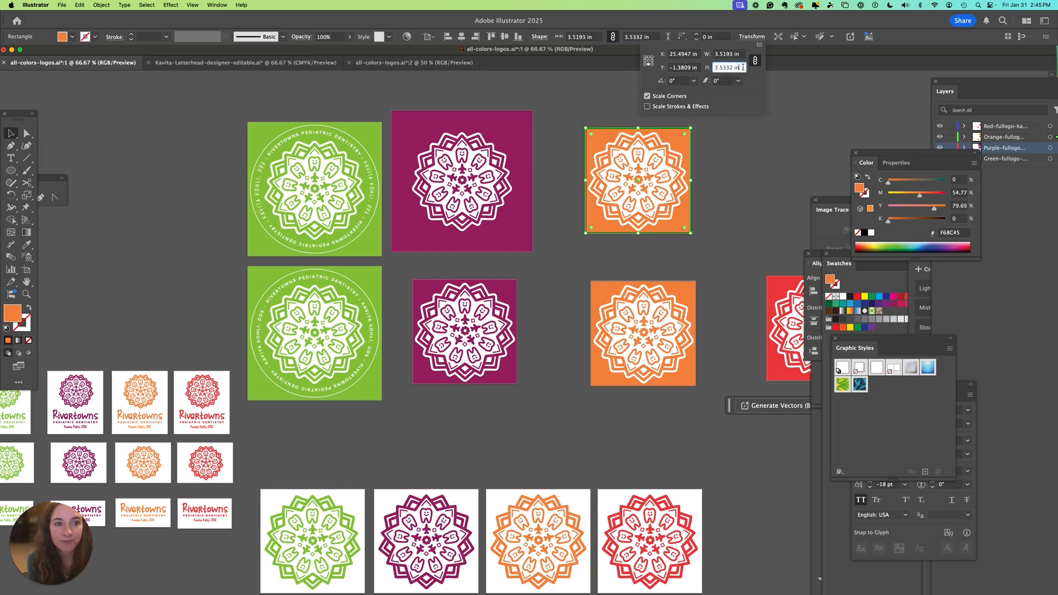
pyautogui.doubleClick(743, 67)
pyautogui.write('4')
pyautogui.press('Tab')
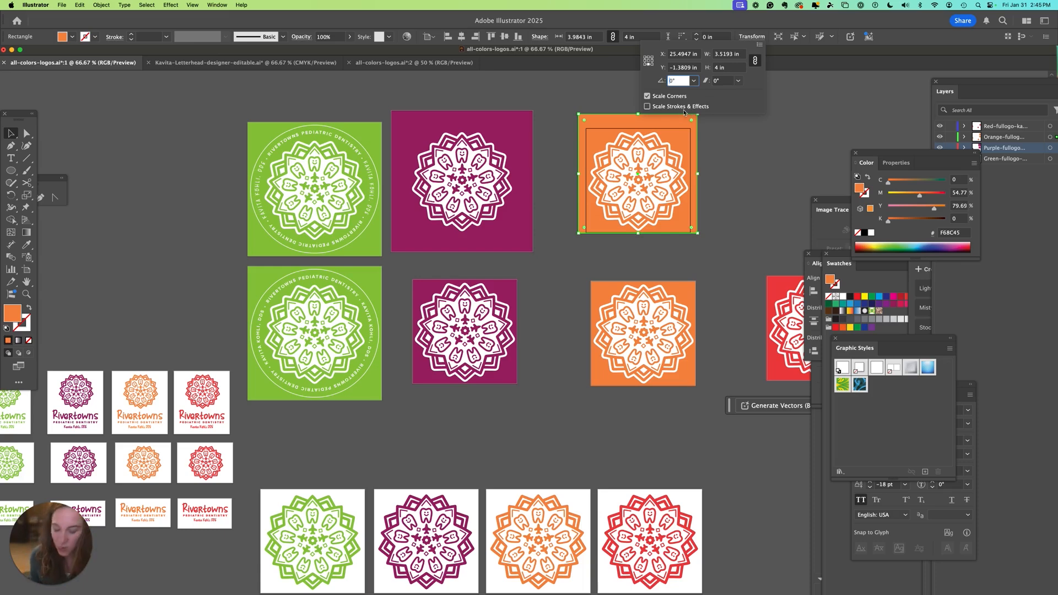
pyautogui.press('Return')
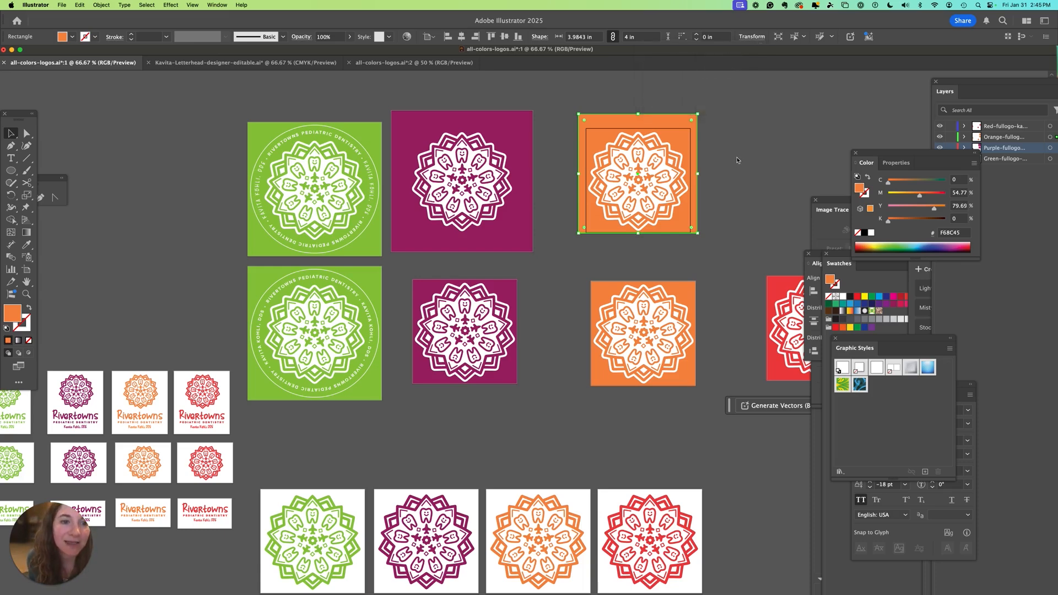